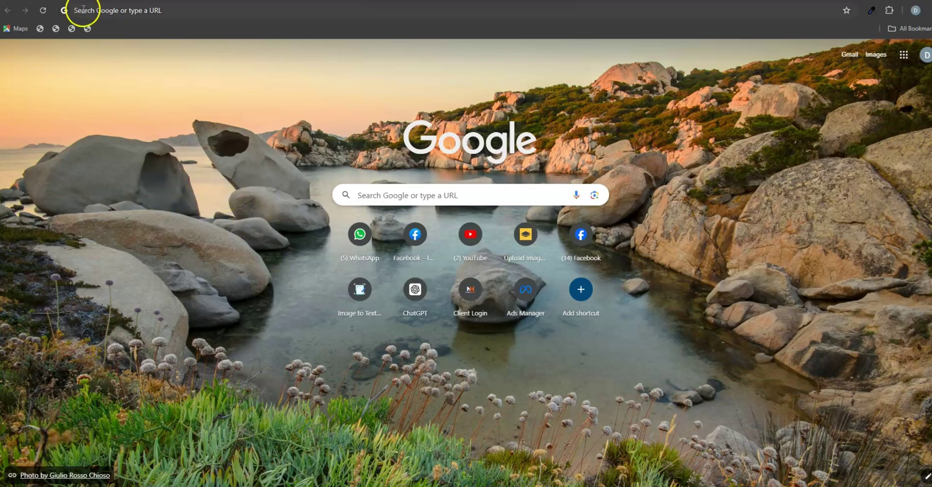
Step: Search Google for 'proton vpn free' from Chrome's address bar using the autocomplete suggestion
left_click(120, 8)
type("p")
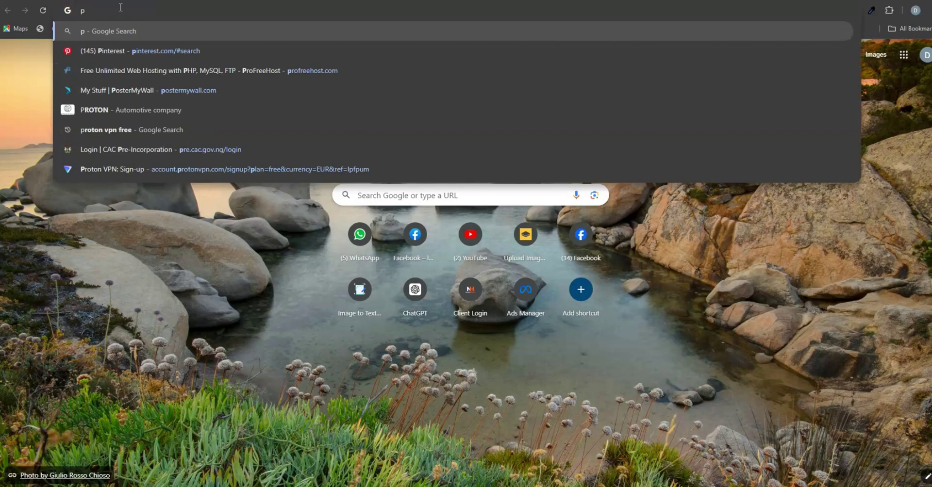
type("roton vpn free")
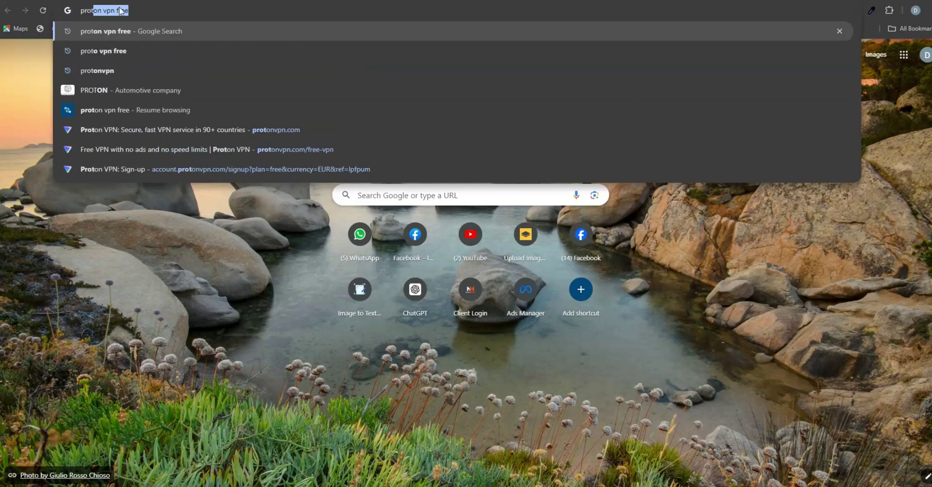
left_click(140, 14)
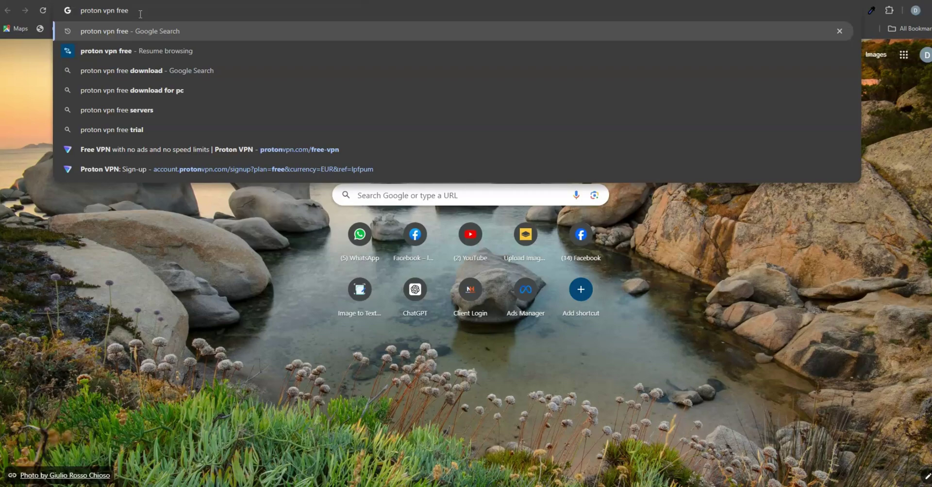
key("Return")
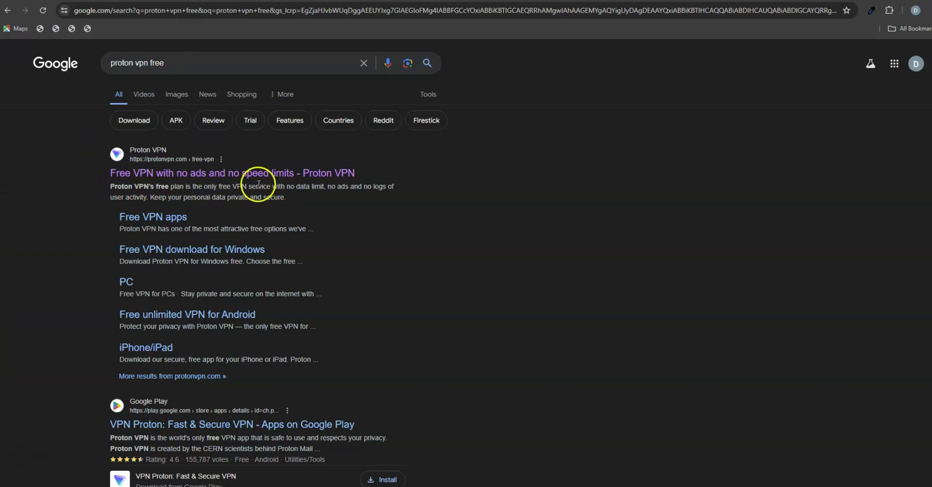
Step: Open Proton VPN's free VPN page, choose Get Proton VPN Free, and decline the Plus offer
left_click(176, 174)
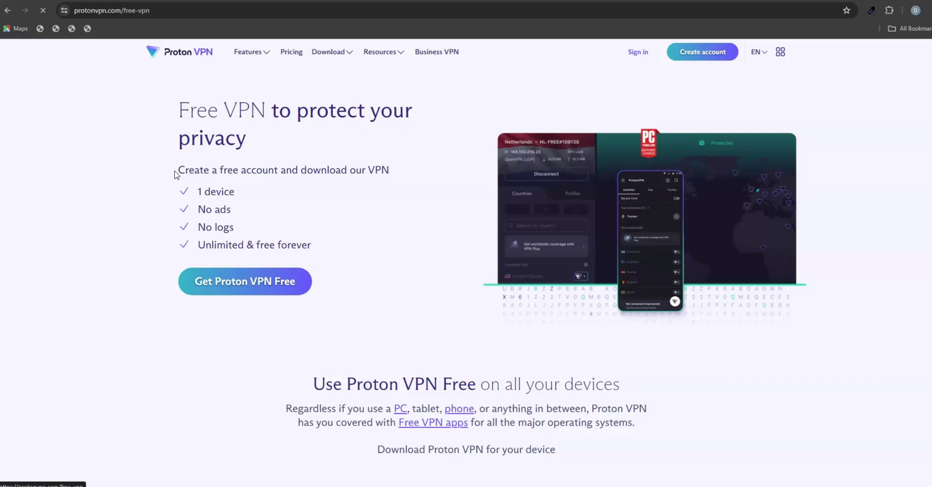
left_click(245, 283)
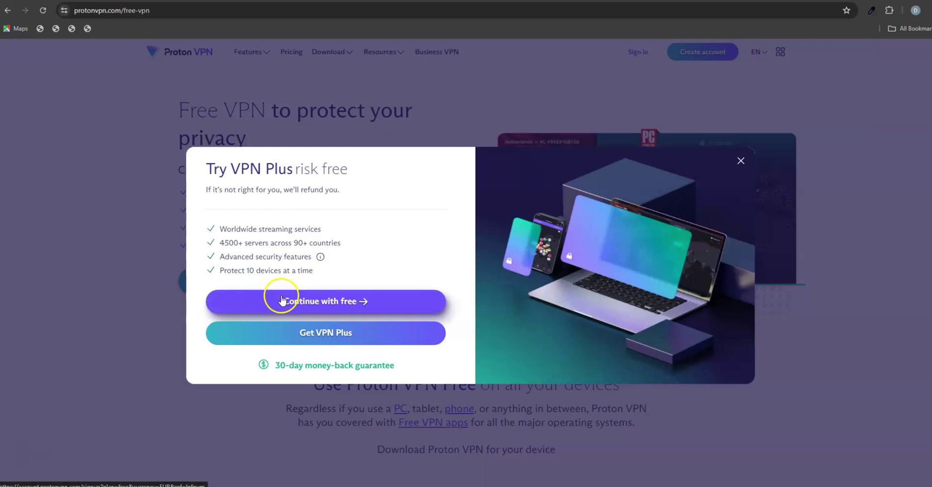
left_click(297, 302)
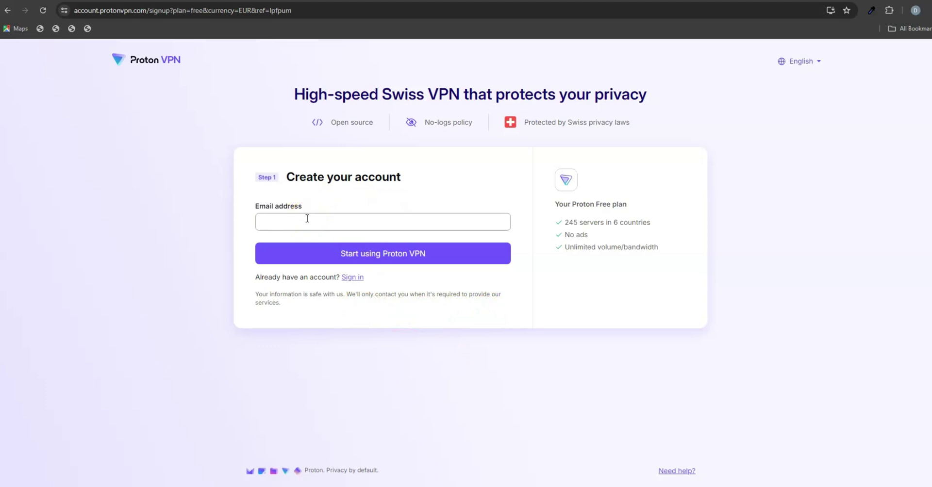
Step: Paste an email into the sign-up form and submit it, which gets rejected as already used
left_click(307, 219)
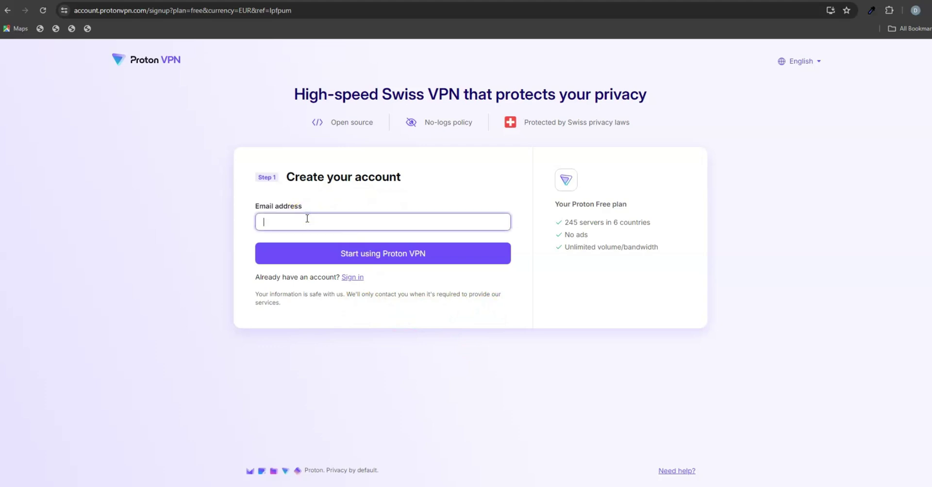
key("ctrl+v")
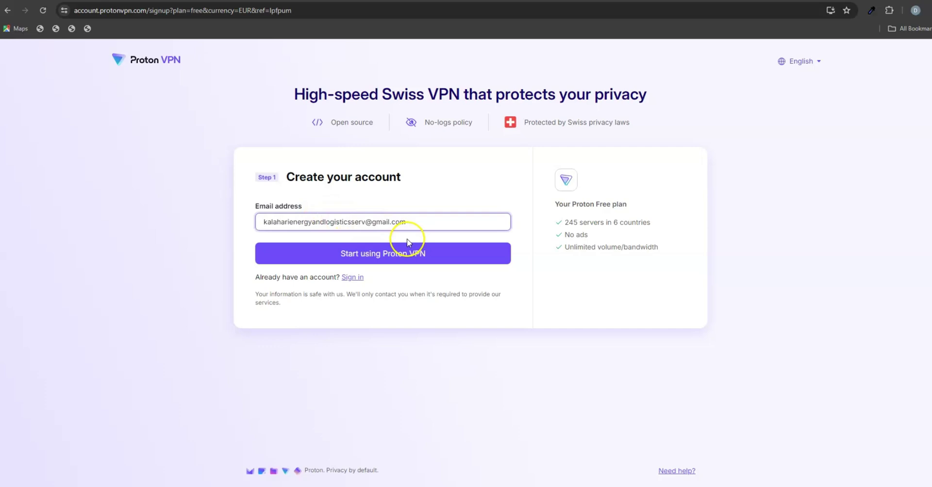
left_click(364, 255)
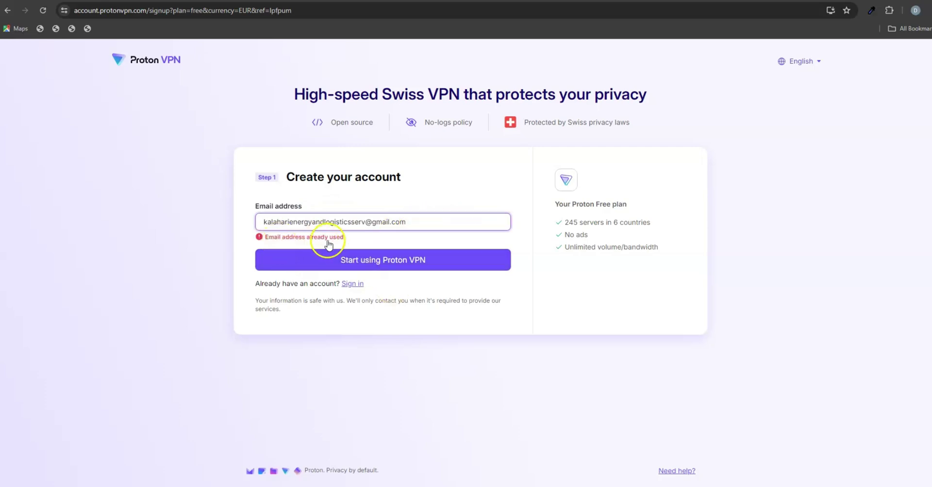
left_click_drag(345, 237, 263, 238)
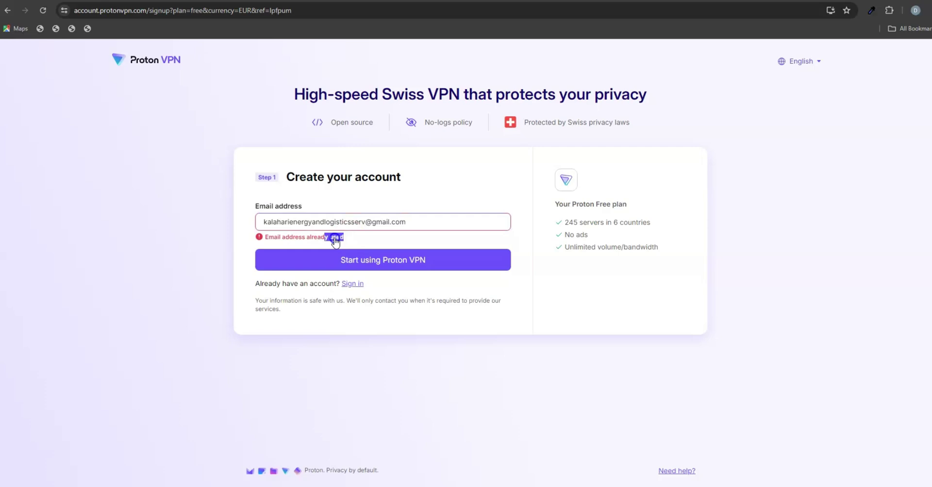
left_click(404, 223)
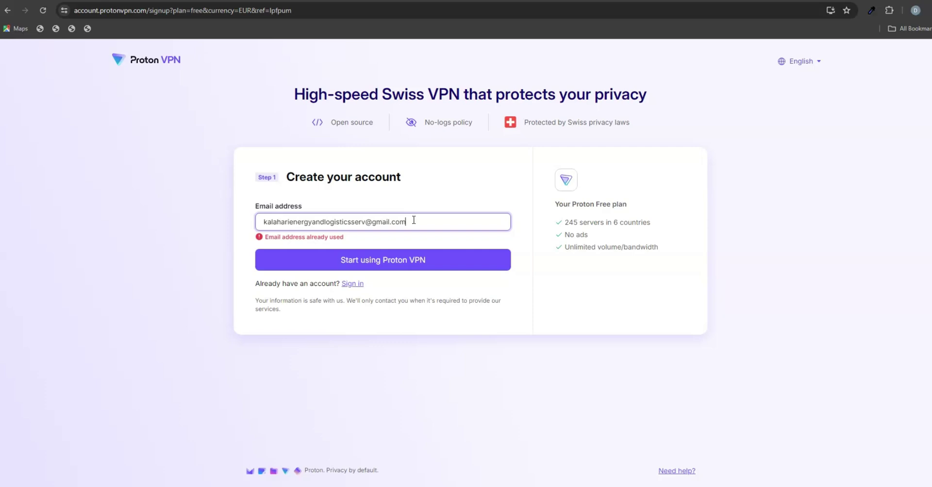
left_click_drag(413, 220, 255, 231)
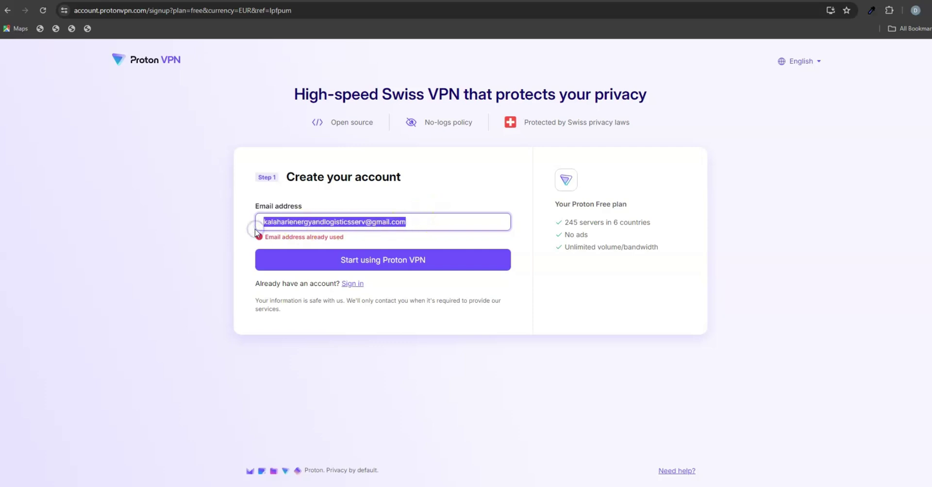
key("BackSpace")
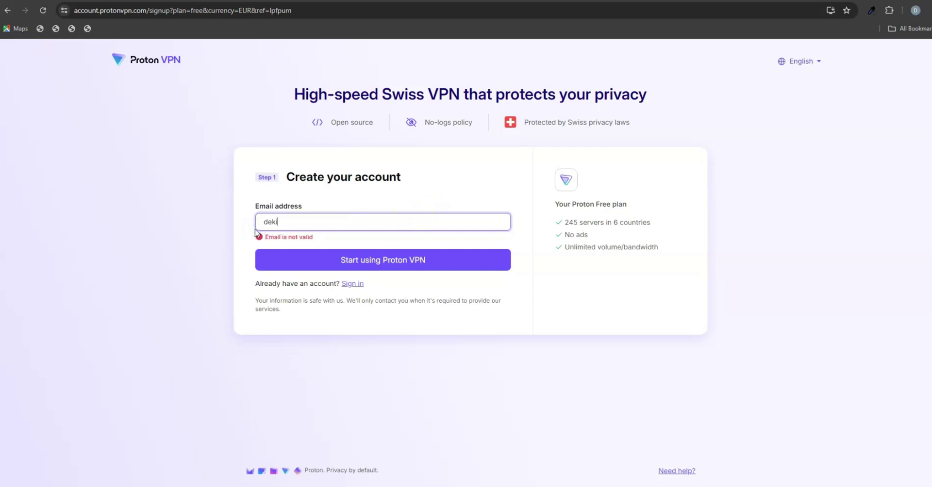
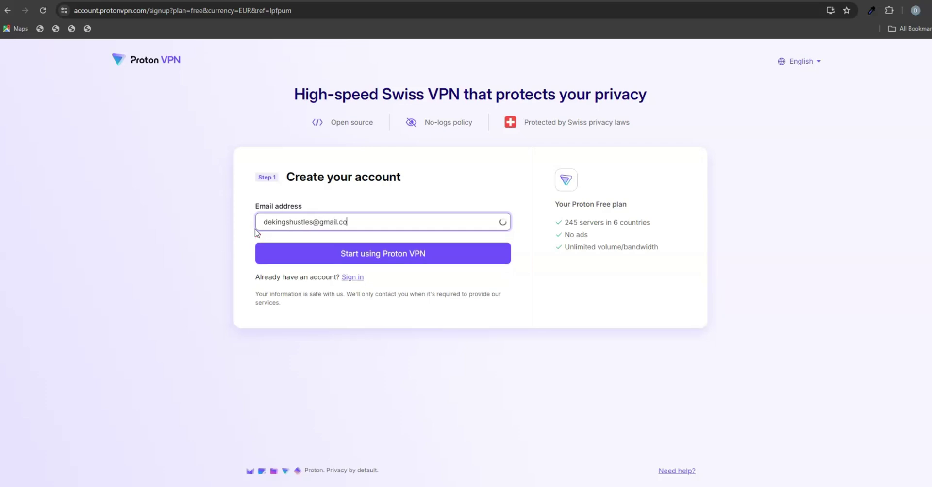
left_click(369, 254)
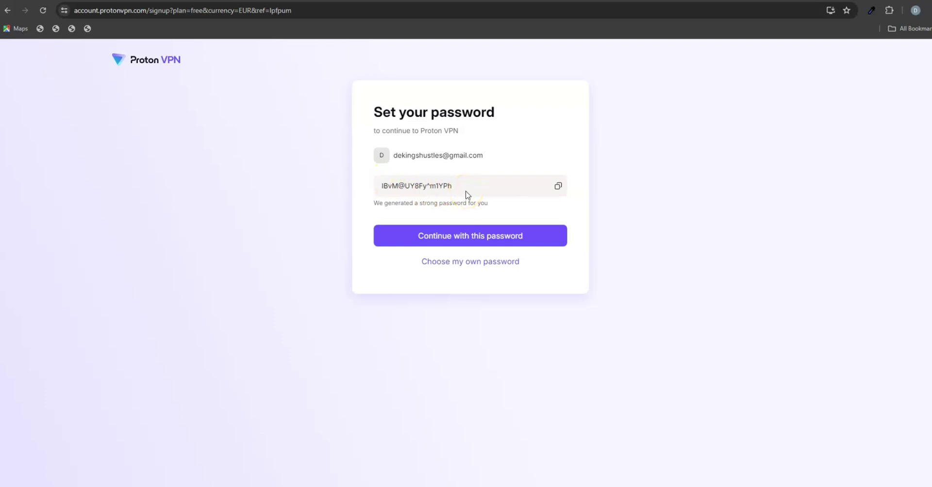
left_click(438, 266)
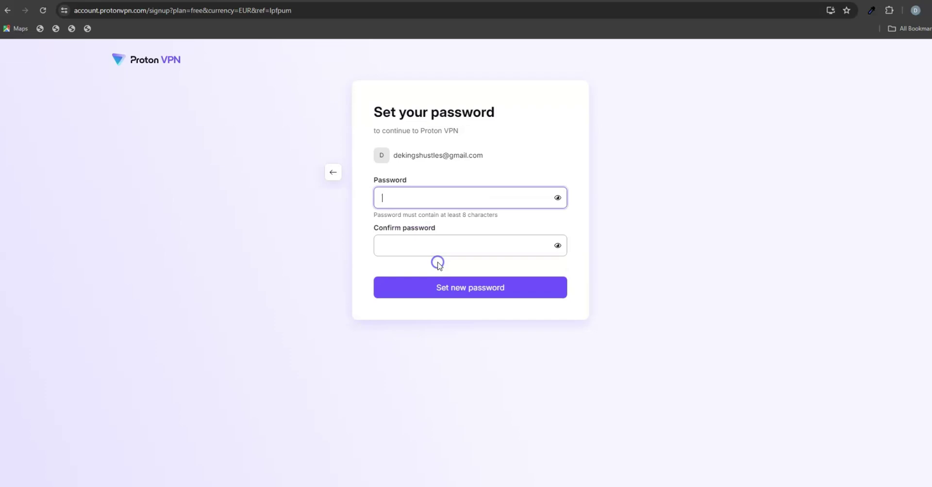
left_click(401, 204)
type("••")
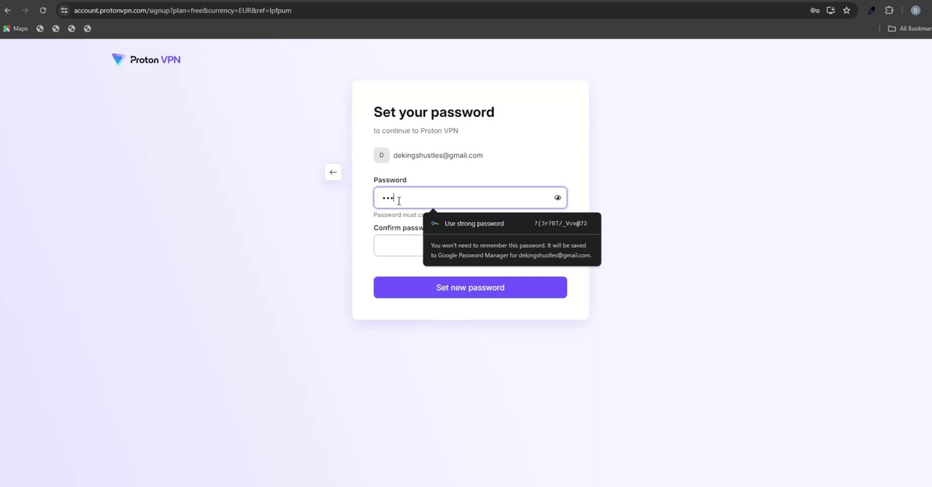
type("••••")
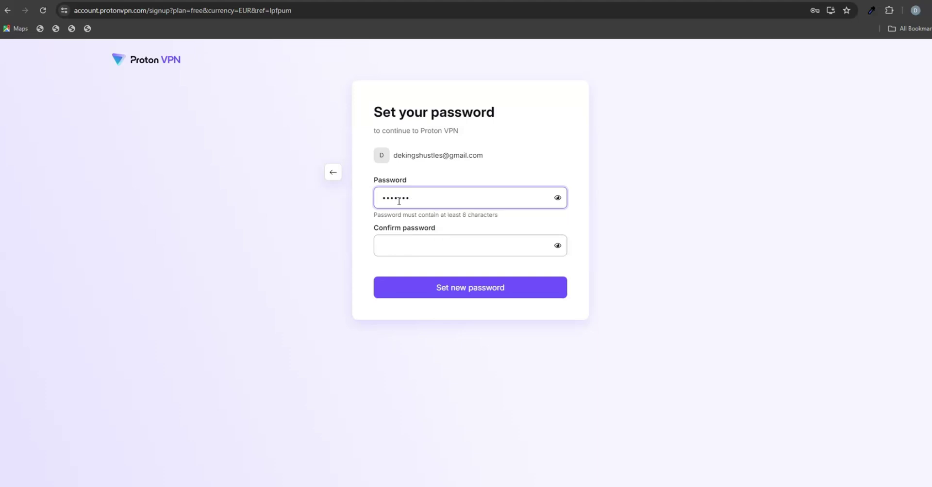
type("•••••")
left_click(424, 240)
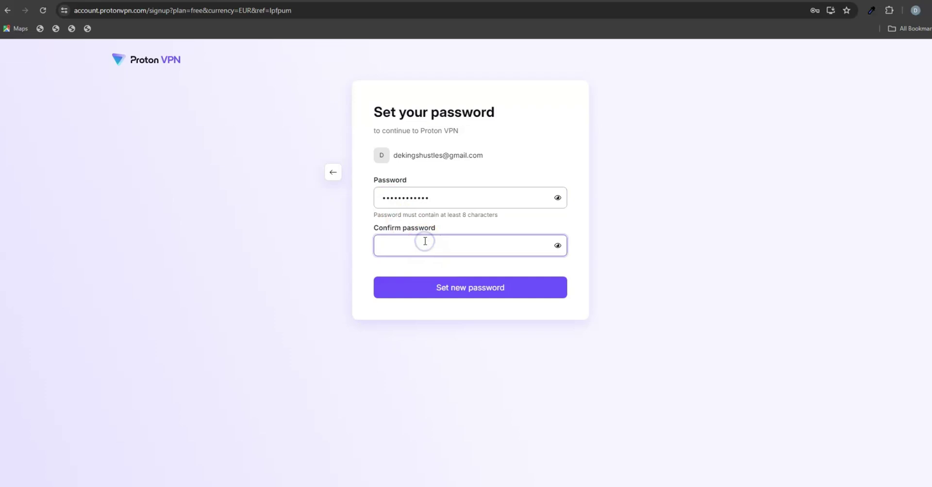
type("•••••")
type("••••••")
type("•")
left_click(441, 286)
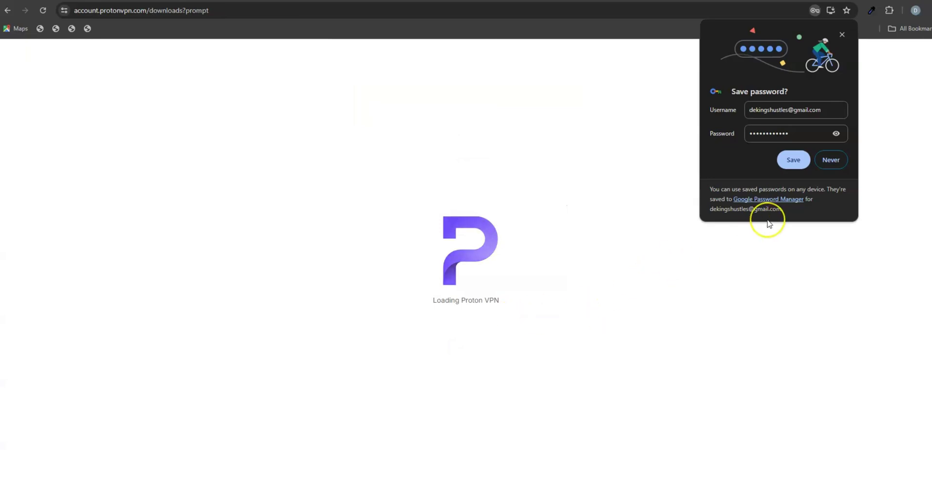
Step: Decline saving the password in Chrome and navigate to the Windows download page
left_click(828, 165)
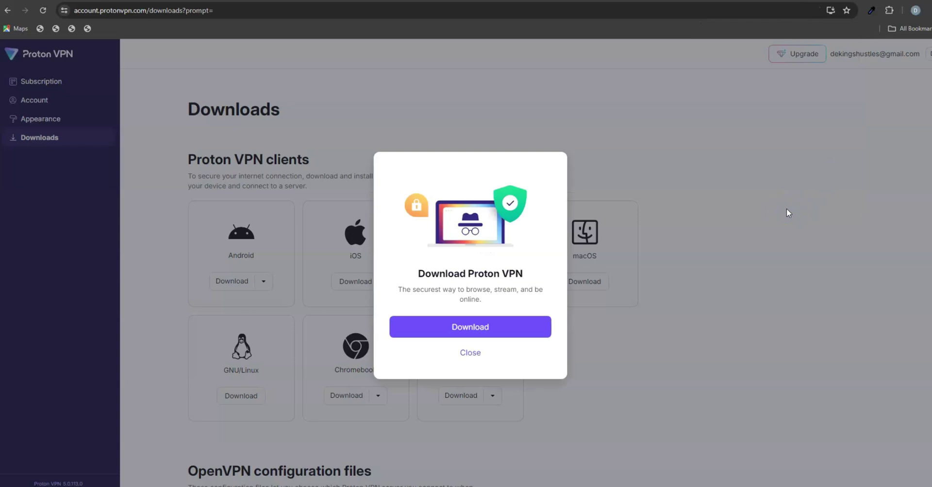
left_click(471, 328)
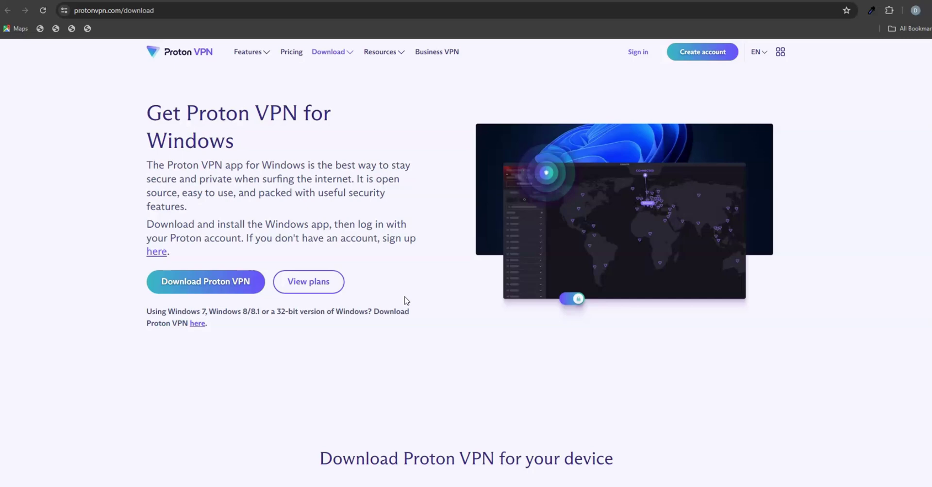
key("alt+Left")
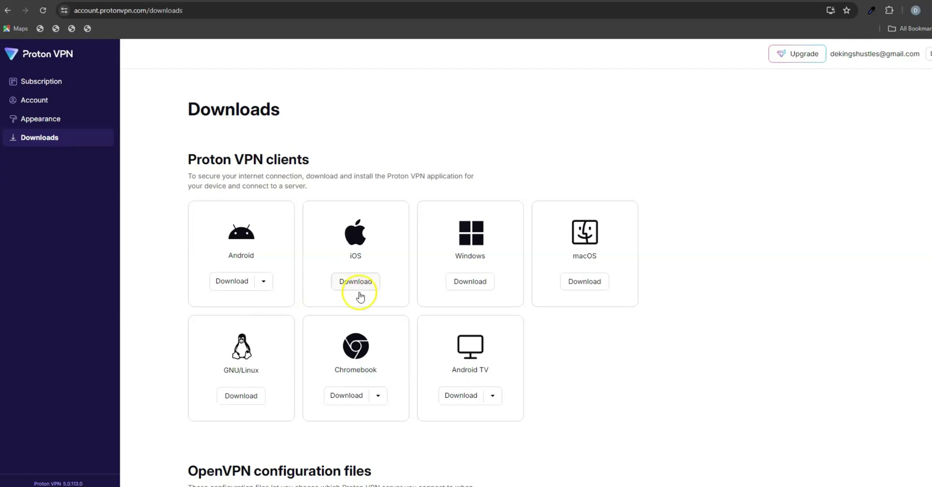
scroll(349, 313, "down", 2)
scroll(349, 313, "up", 2)
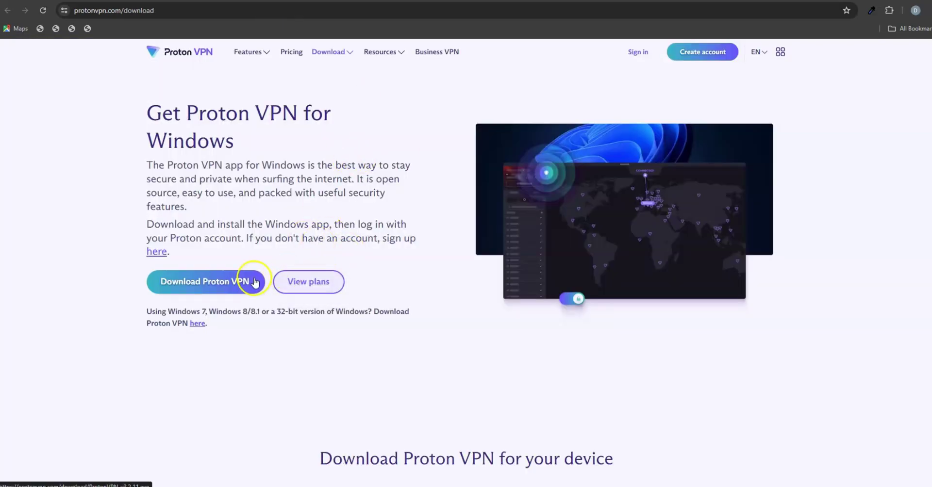
Step: Download the ProtonVPN_v3.2.11.exe installer (75.7 MB) and confirm it completed in Chrome's downloads panel
left_click(198, 285)
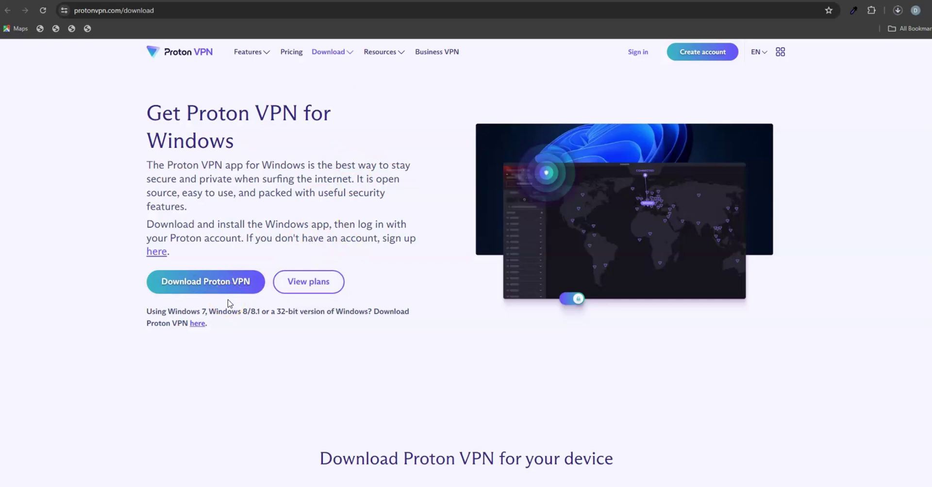
left_click(897, 10)
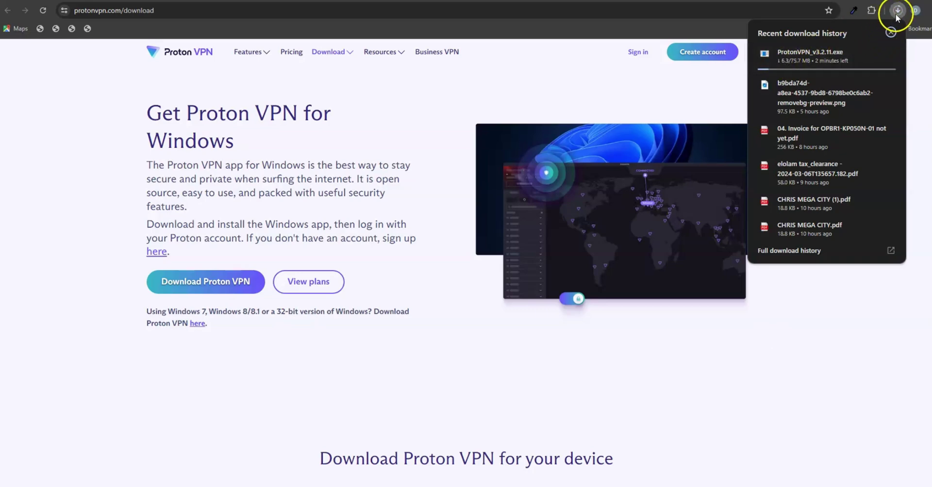
left_click(890, 32)
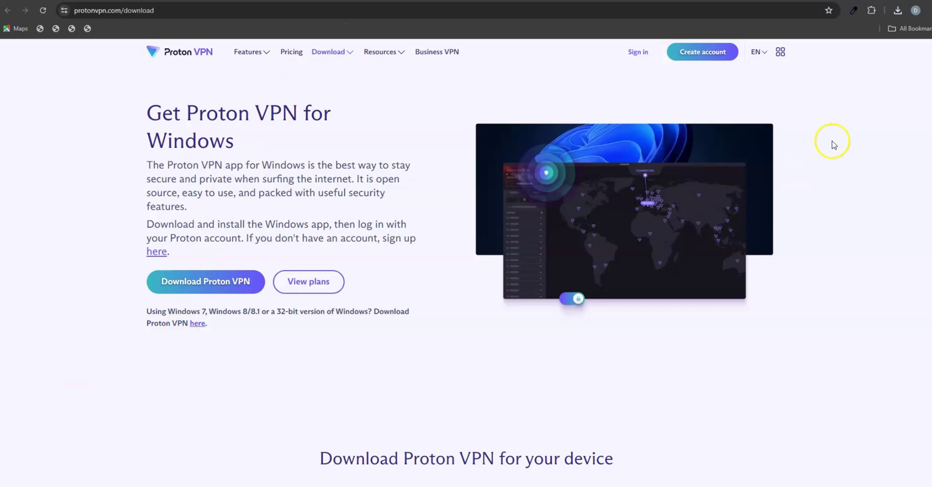
left_click(898, 10)
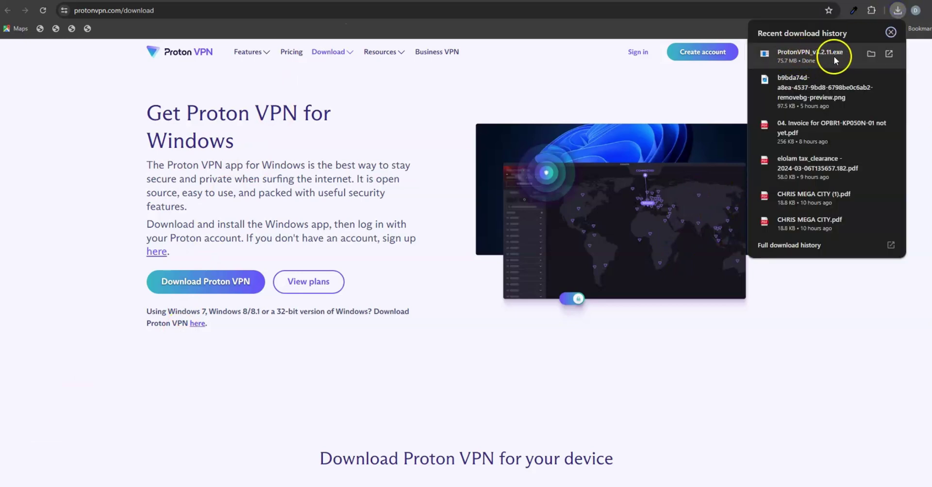
Step: Open the Downloads folder, refresh it, and launch the ProtonVPN_v3.2.11 installer
left_click(685, 94)
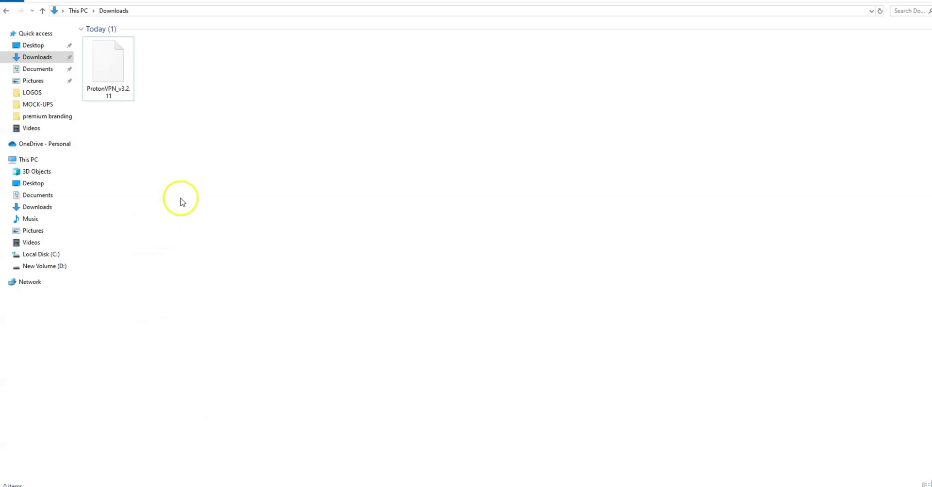
right_click(377, 139)
left_click(399, 179)
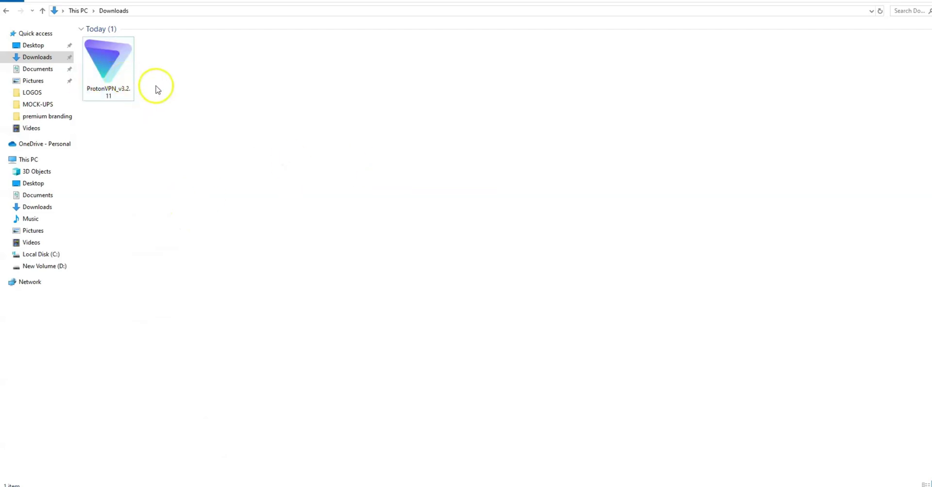
double_click(108, 65)
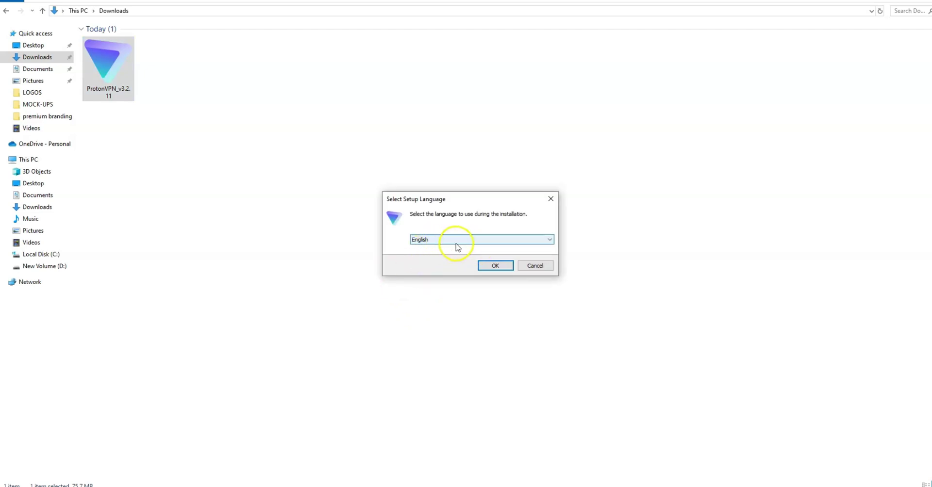
Step: Run setup in English with the default Start Menu folder, skipping Proton Drive, and install
left_click(493, 266)
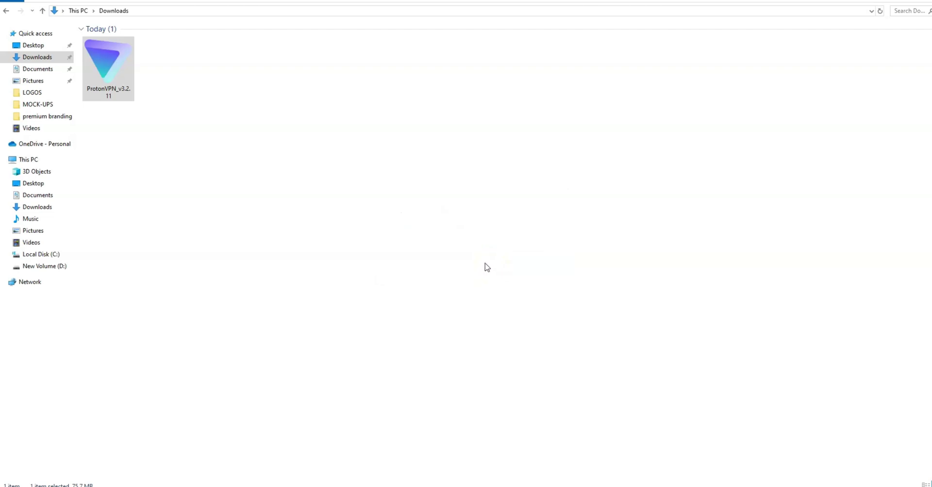
left_click(481, 266)
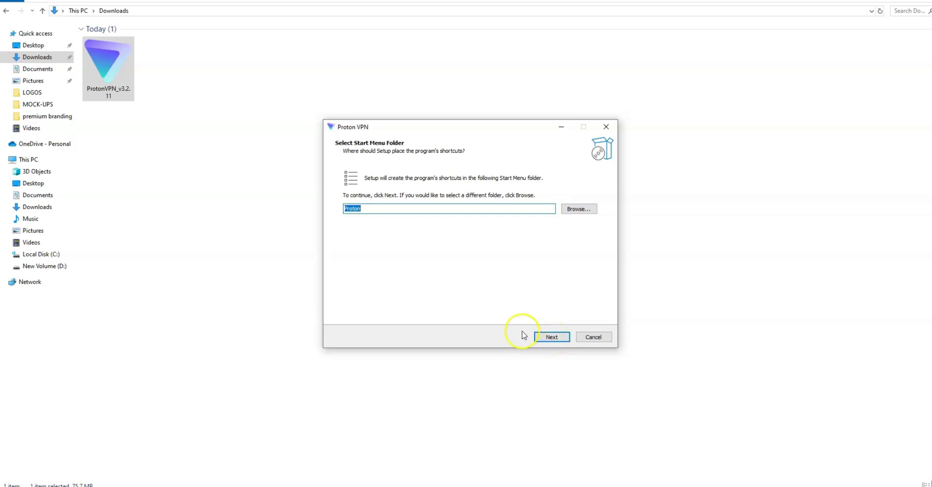
left_click(549, 340)
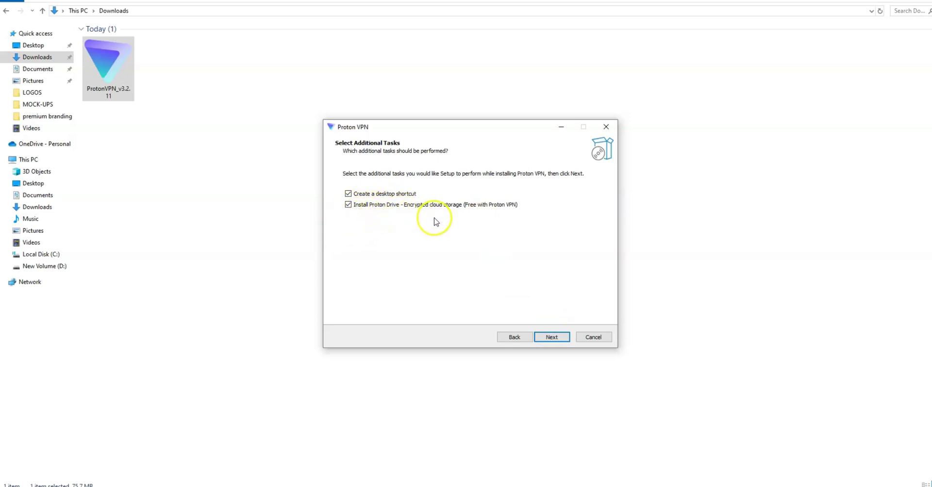
left_click(348, 205)
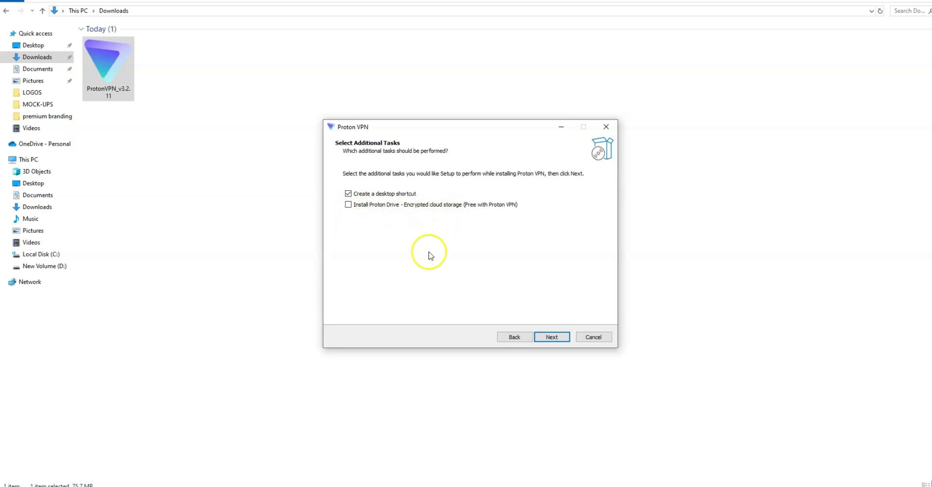
left_click(549, 337)
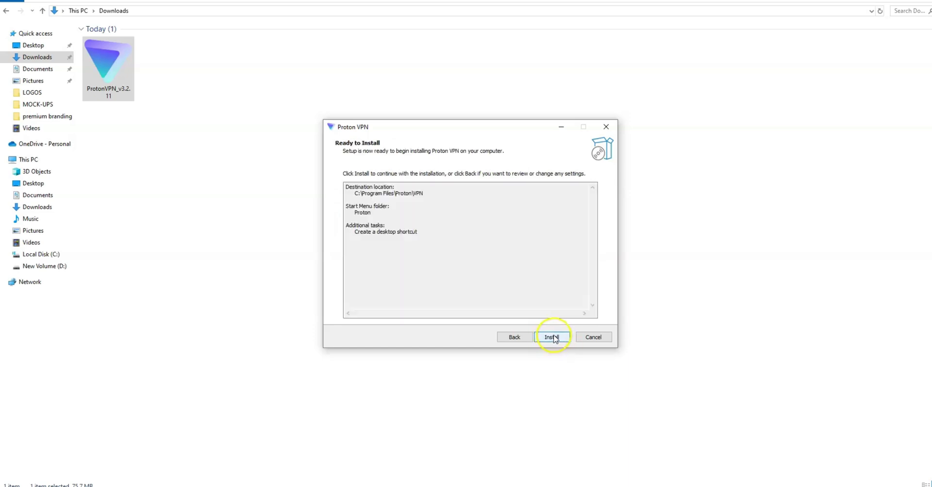
left_click(553, 339)
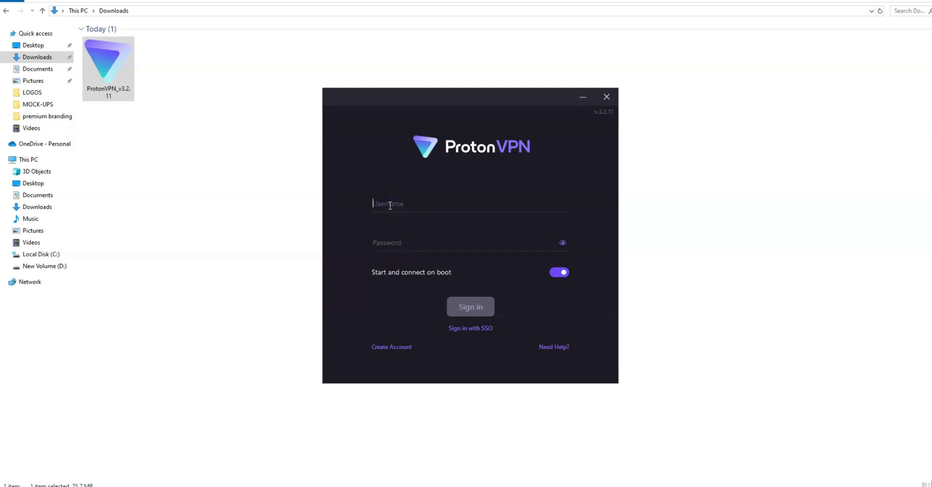
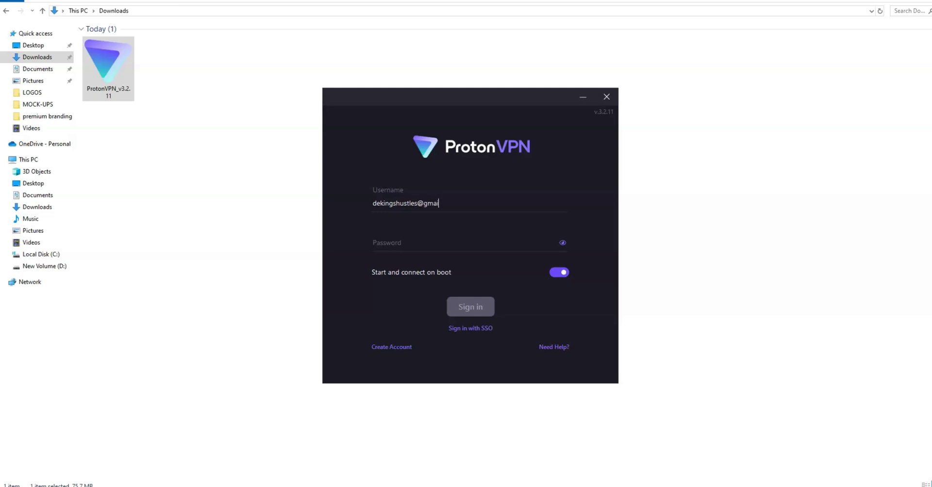
left_click(387, 244)
type("•")
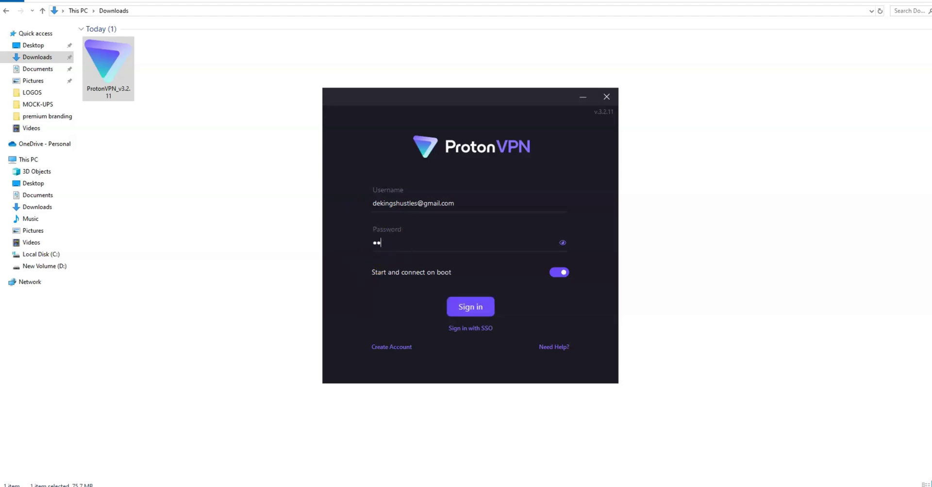
type("••••••")
type("•••••")
left_click(460, 309)
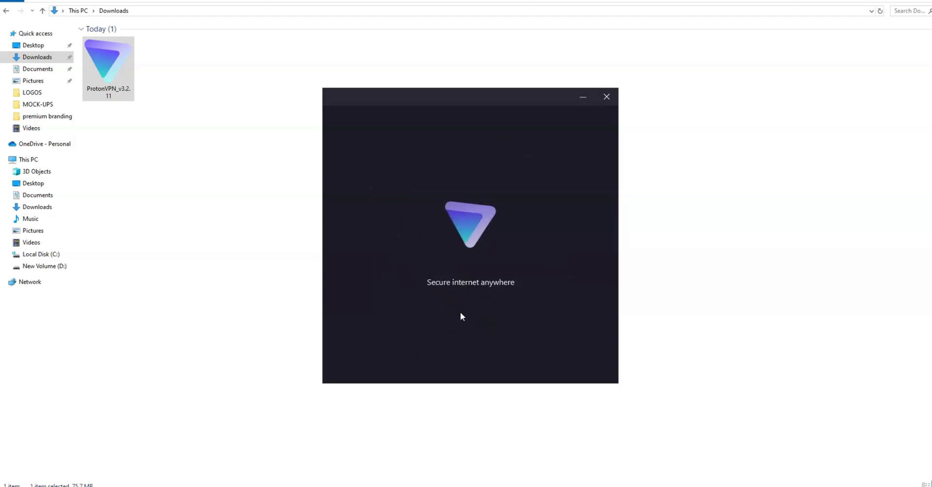
Step: Get past the post-sign-in screens to the Welcome on board prompt and maximize the window
left_click(441, 309)
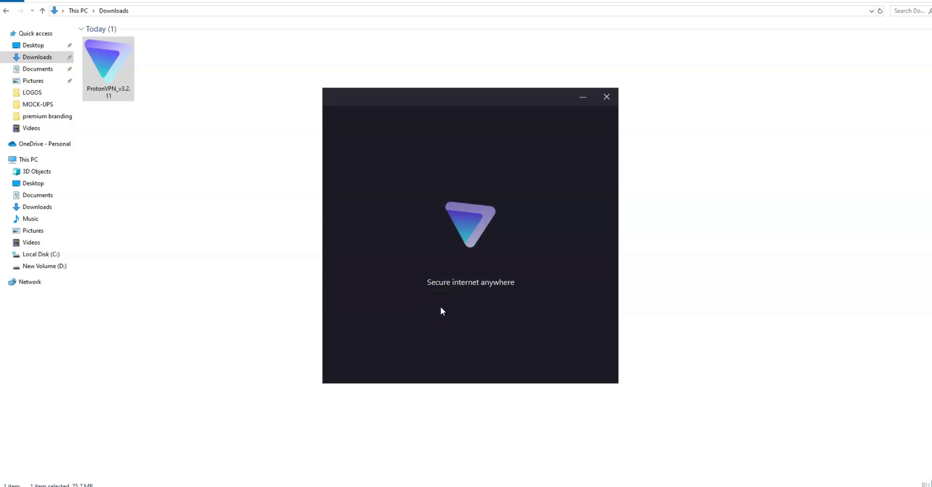
left_click(441, 298)
left_click(424, 281)
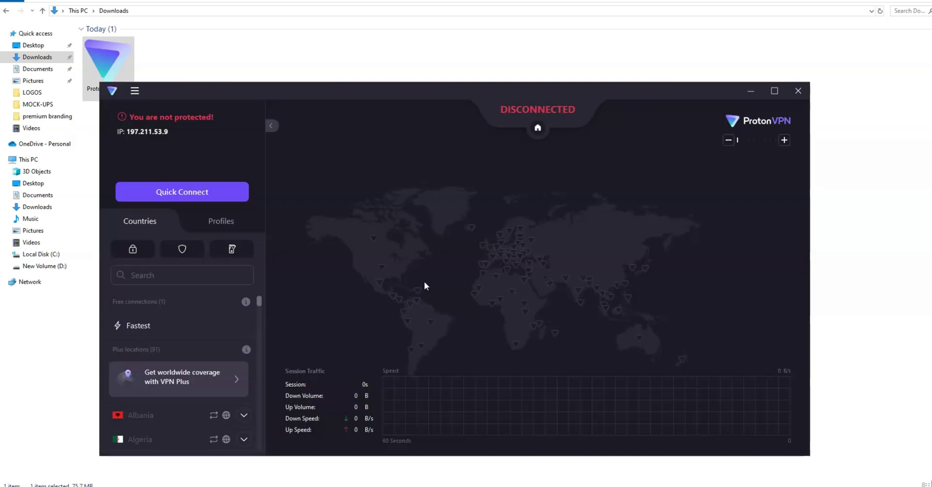
left_click(456, 269)
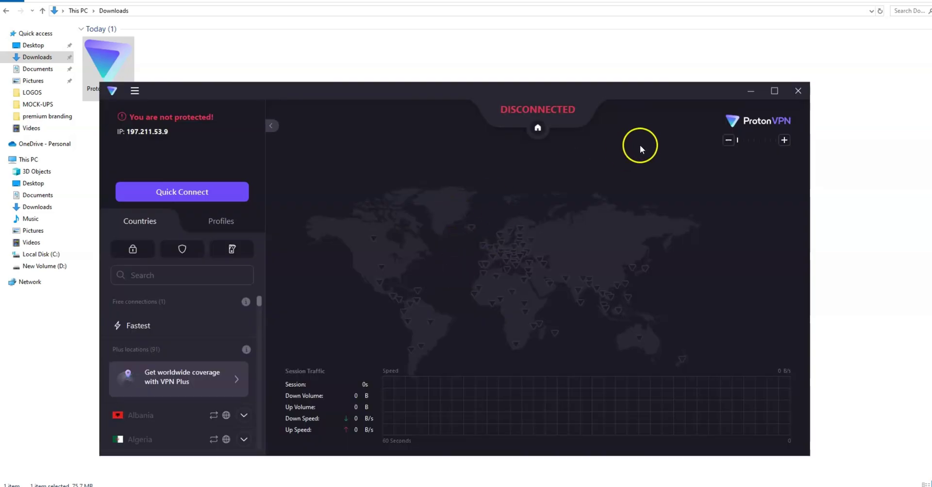
left_click(774, 90)
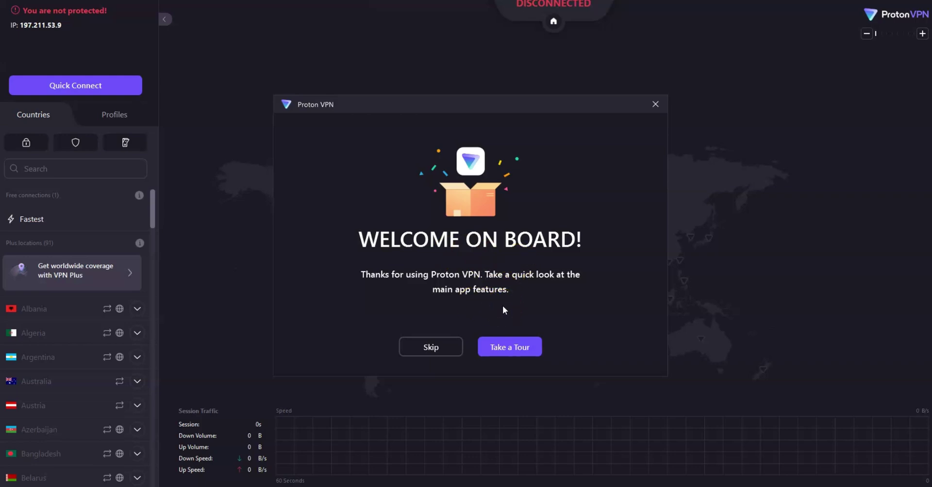
Step: Start the feature tour and scroll through the country server list
left_click(496, 346)
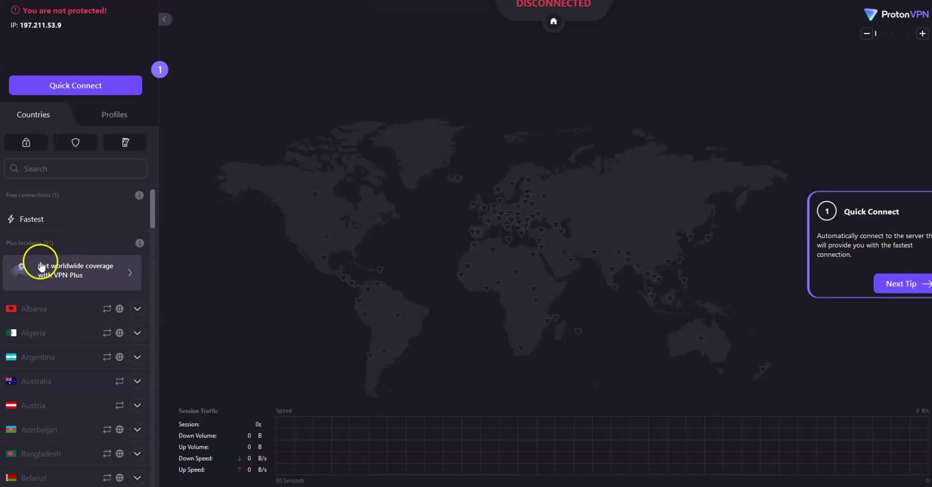
scroll(41, 267, "down", 1)
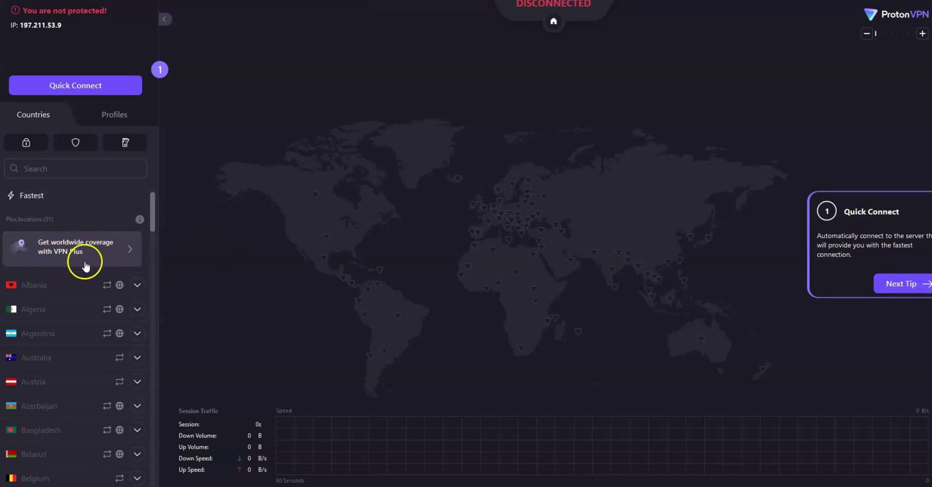
scroll(58, 268, "down", 1)
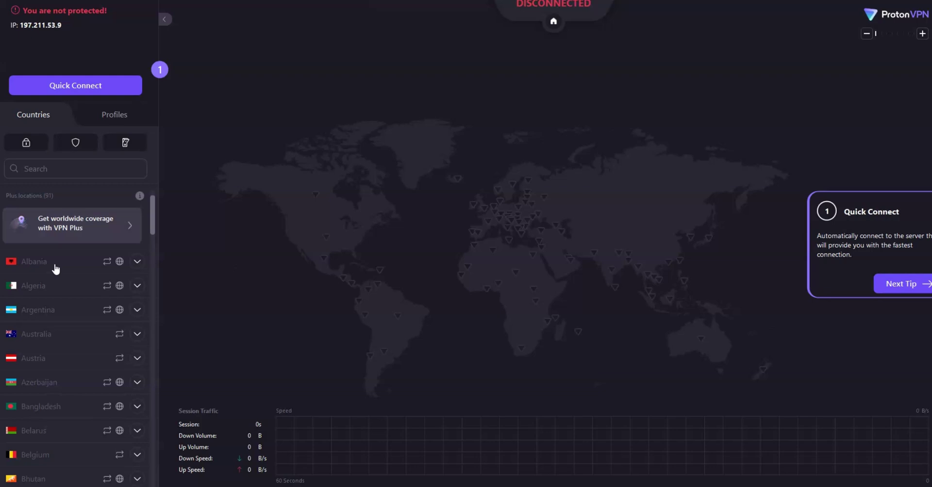
scroll(88, 308, "up", 1)
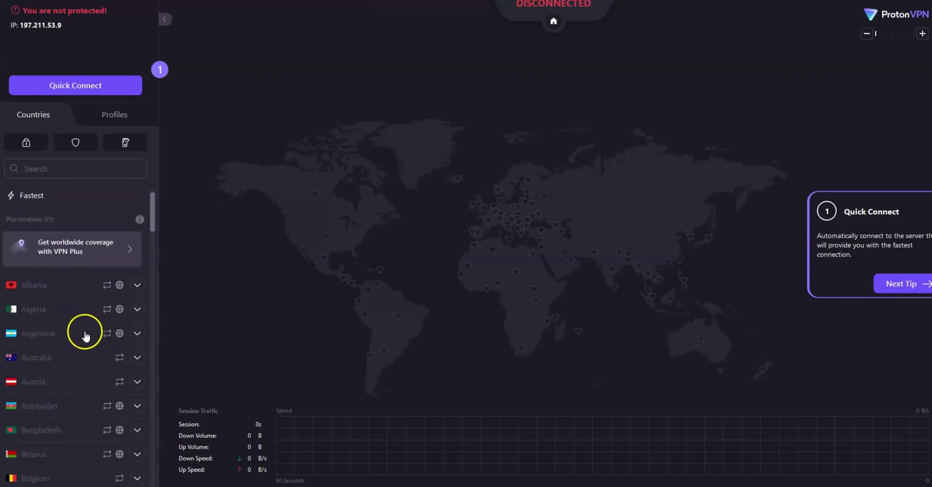
Step: Expand Algeria and Albania to view their Plus servers, collapse them, and advance to the Profiles tip
left_click(137, 309)
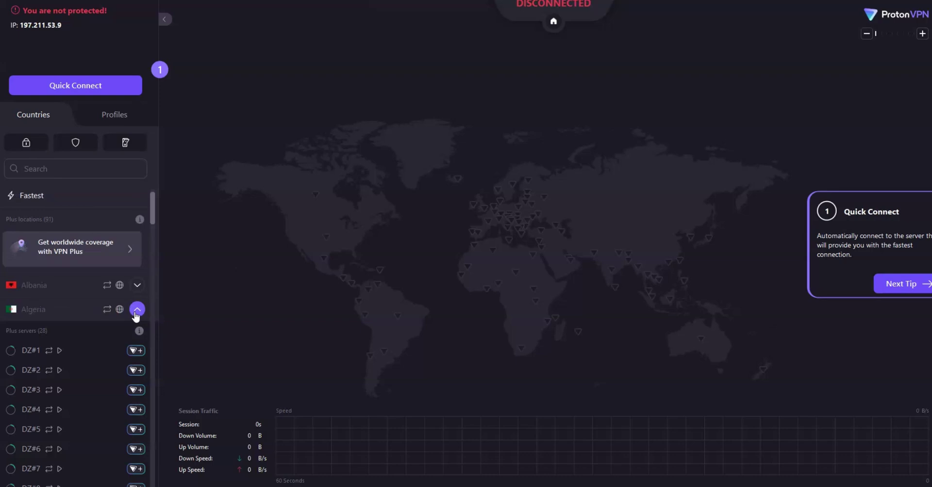
left_click(137, 309)
left_click(137, 285)
scroll(131, 305, "up", 1)
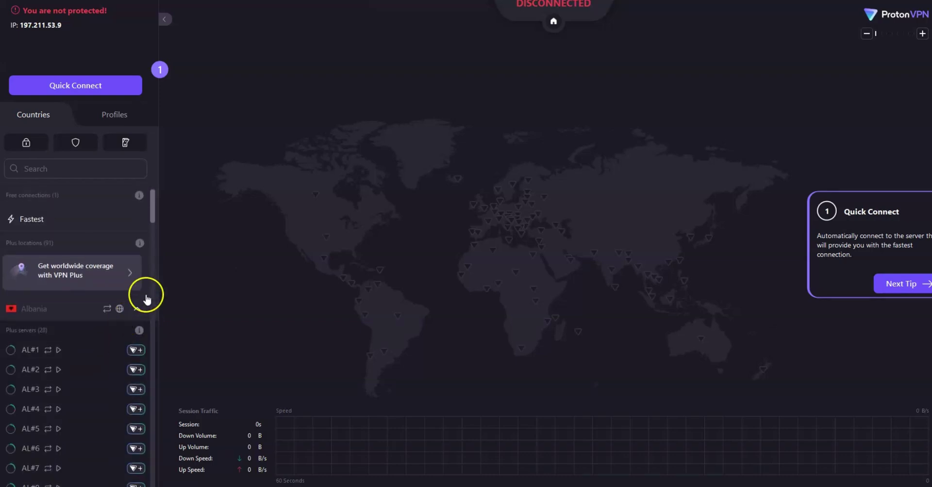
scroll(97, 353, "down", 4)
scroll(115, 371, "down", 2)
scroll(121, 340, "up", 2)
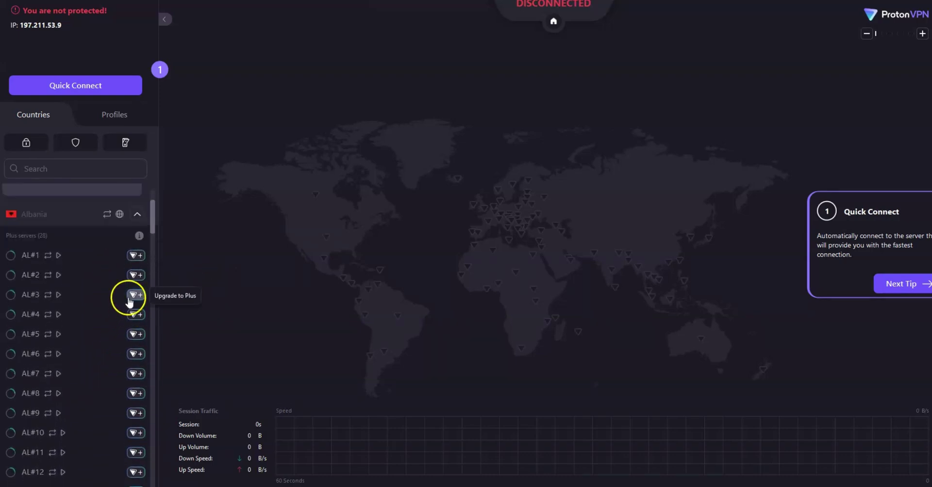
left_click(137, 215)
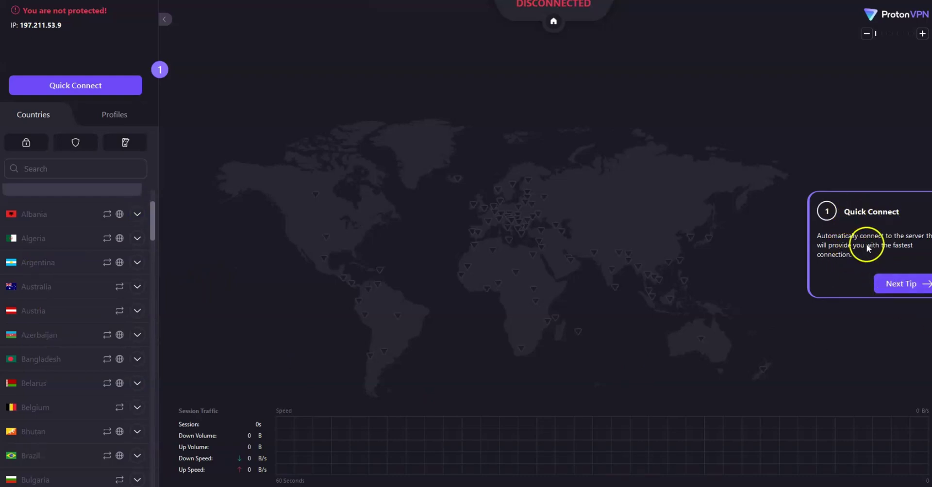
left_click(889, 283)
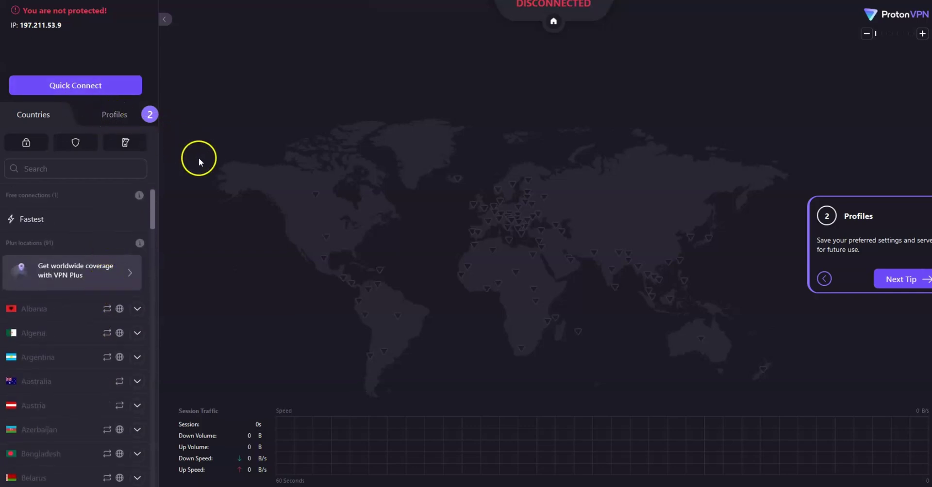
Step: Advance the tour from the Profiles tip to the Countries tip and review it
left_click(892, 281)
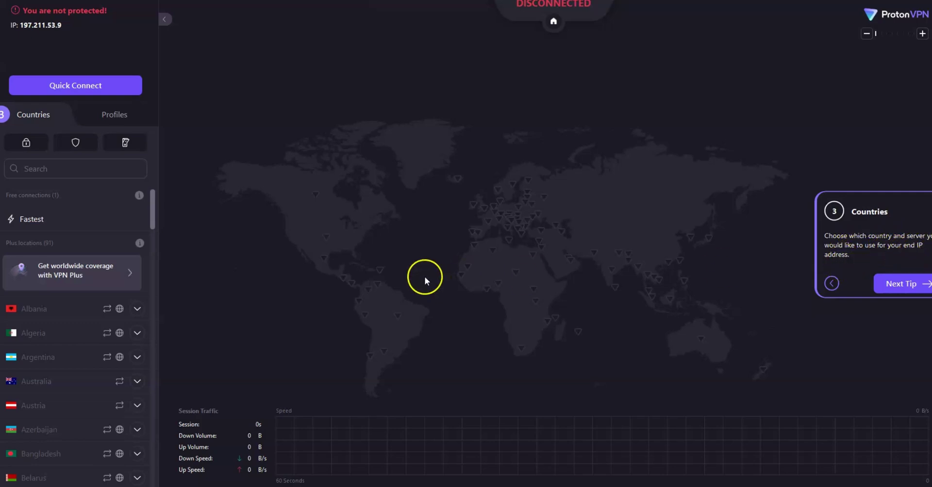
scroll(54, 301, "down", 1)
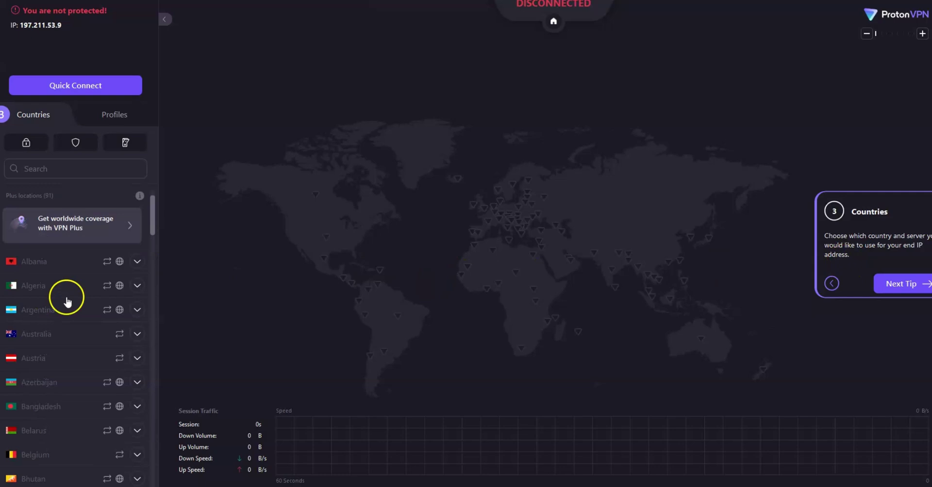
scroll(67, 302, "up", 1)
scroll(52, 262, "down", 2)
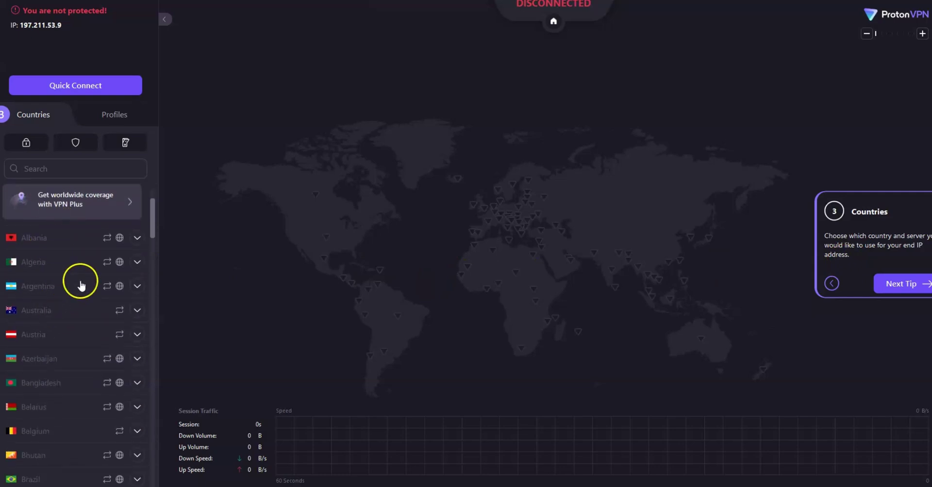
scroll(80, 286, "down", 1)
scroll(78, 295, "up", 2)
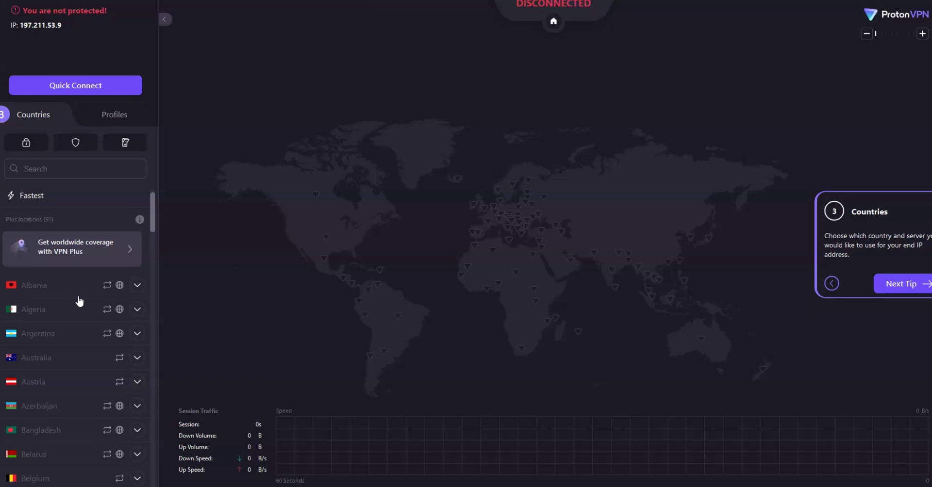
scroll(72, 286, "up", 1)
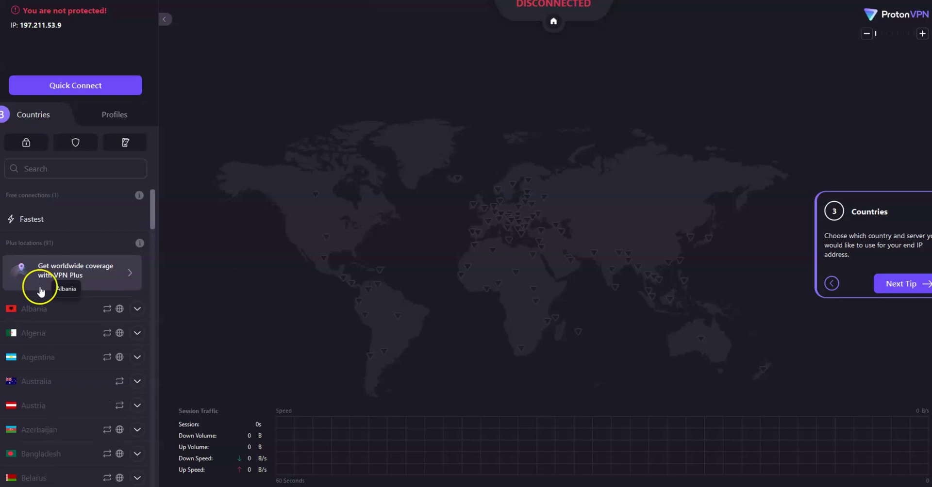
Step: Advance to the final Quick Settings tip and review it
left_click(902, 291)
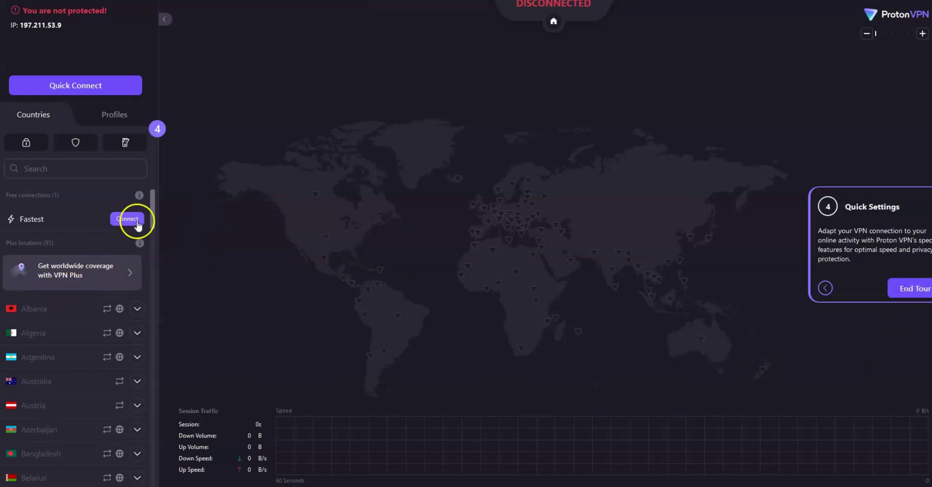
scroll(63, 213, "down", 3)
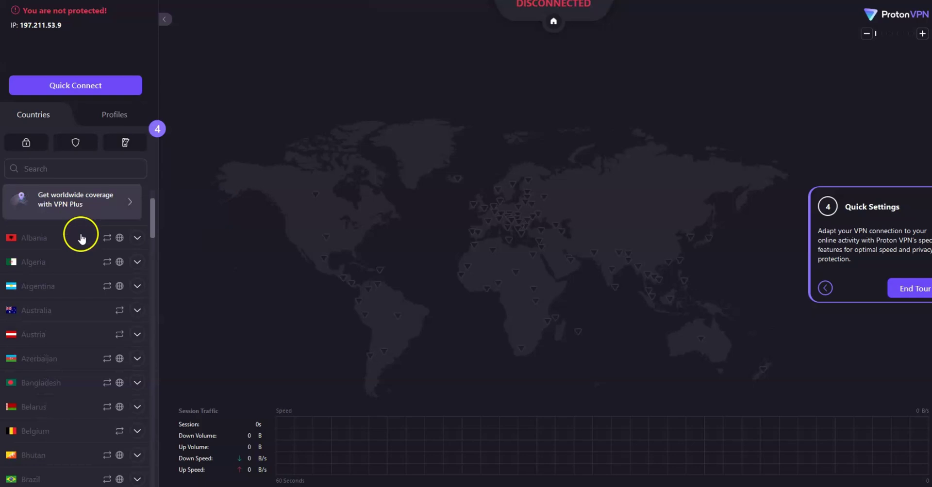
scroll(74, 243, "down", 2)
scroll(34, 194, "up", 4)
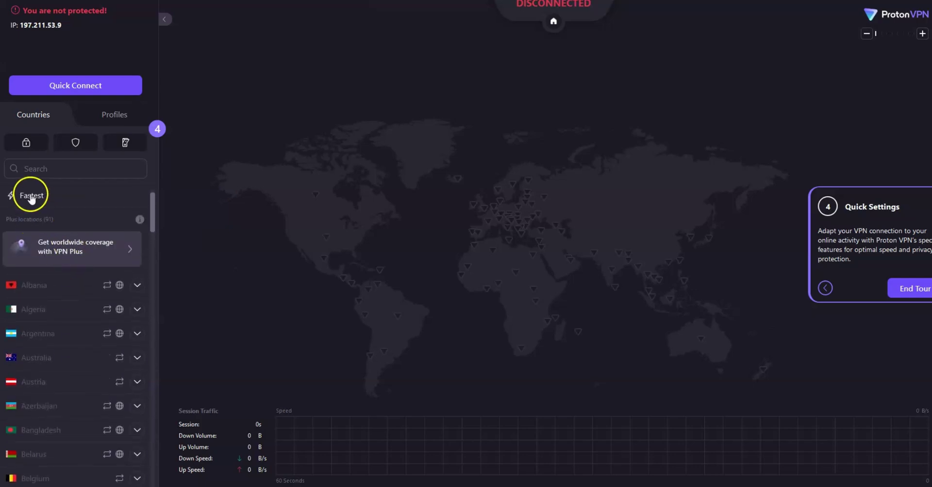
scroll(42, 204, "up", 1)
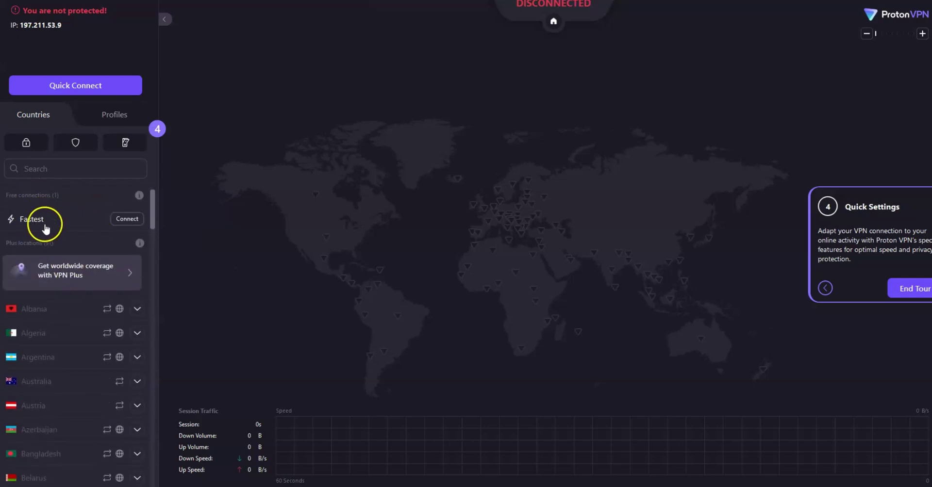
Step: Connect to the fastest free server, RO-FREE#265005 in Romania, end the tour, then inspect the Macedonia map pin
left_click(121, 219)
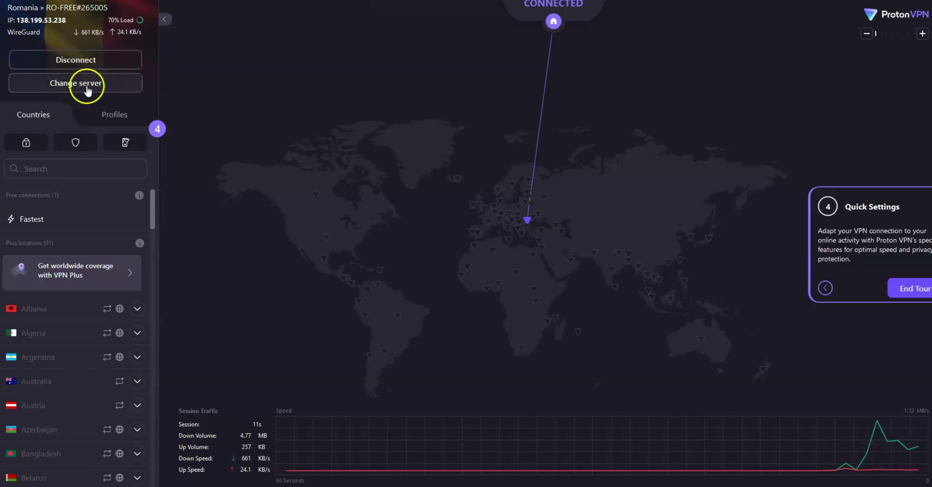
left_click(904, 288)
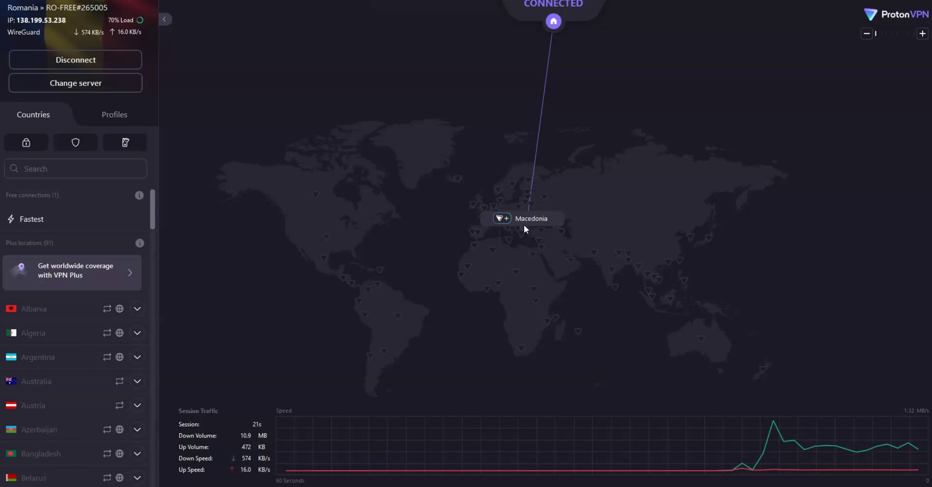
left_click(535, 226)
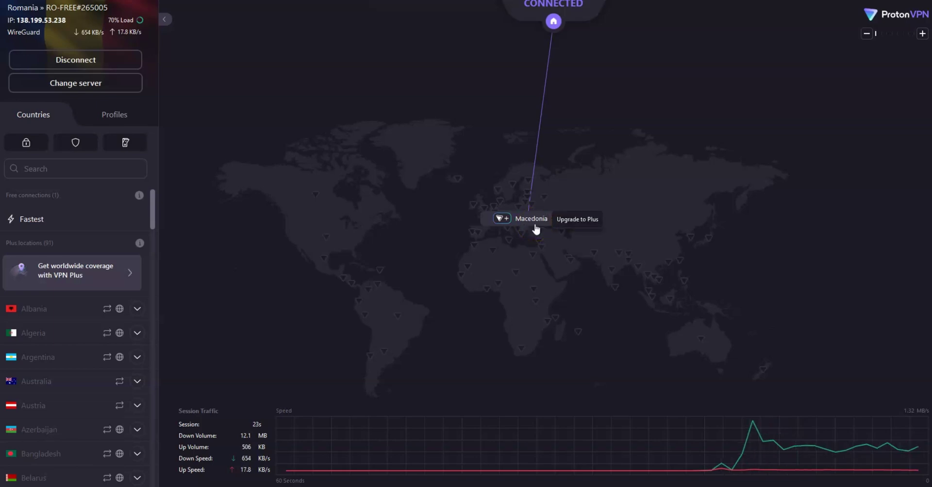